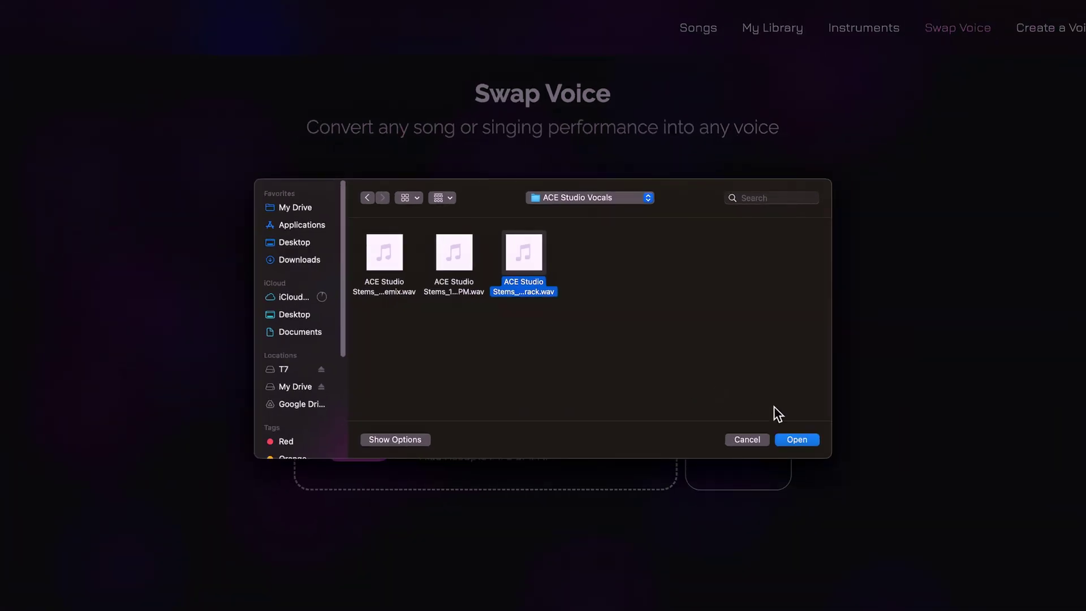
# Step: Load the ACE Studio vocal stem file and start the SWAP VOICES conversion
pyautogui.click(794, 439)
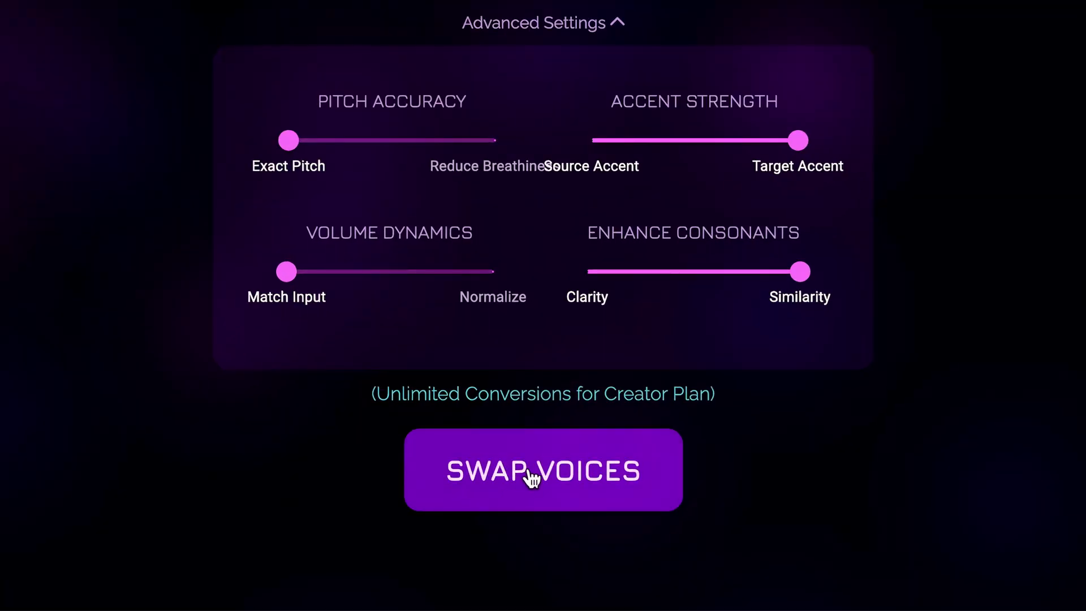
pyautogui.click(531, 478)
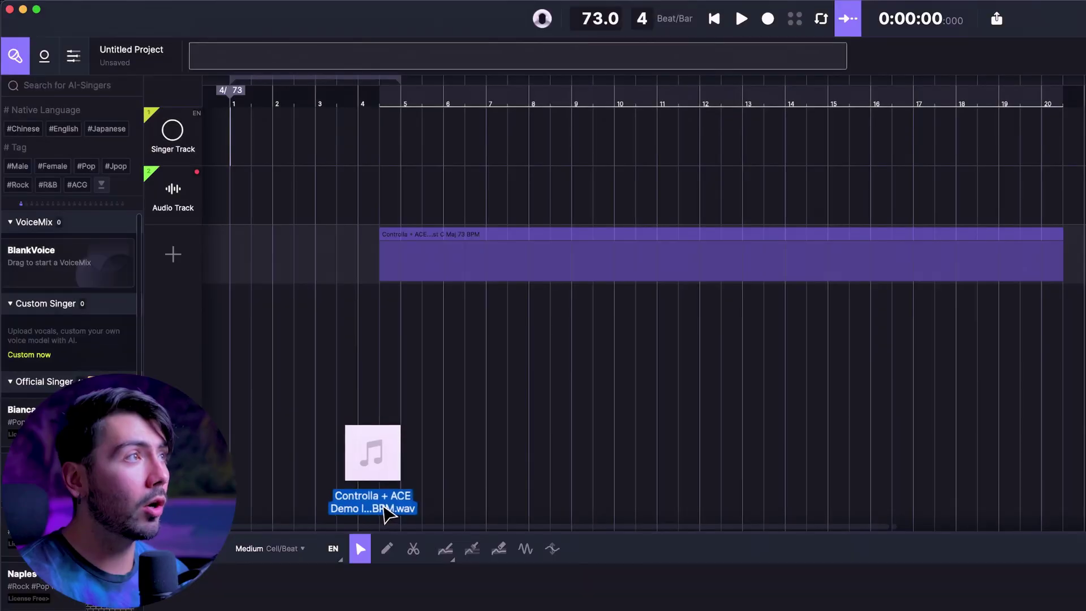
# Step: Drag the 73 BPM C major beat WAV into ACE Studio as a new audio track
pyautogui.moveTo(384, 508); pyautogui.dragTo(245, 203)
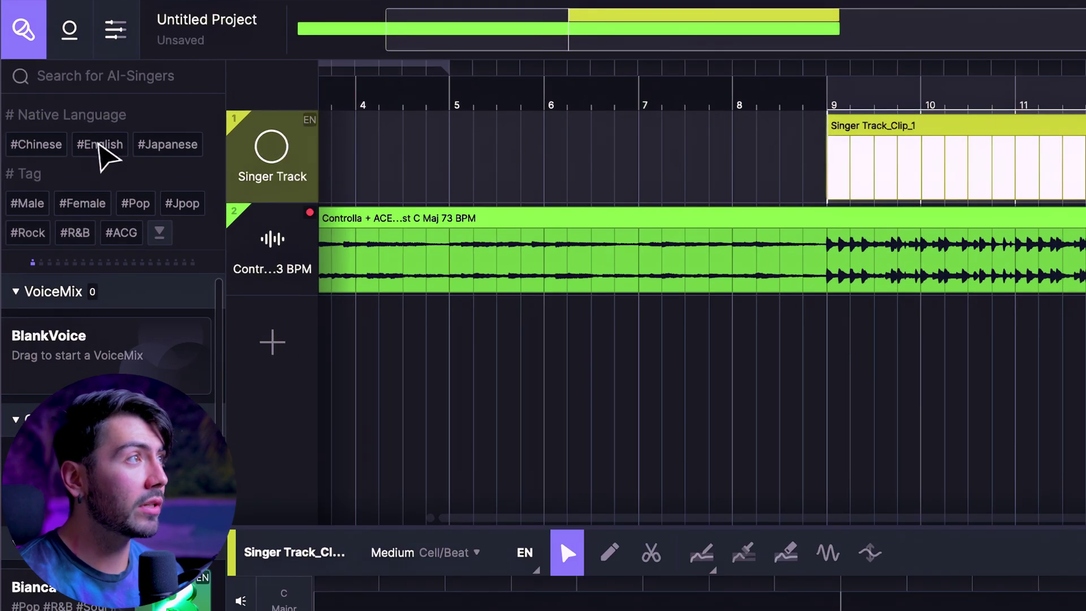
# Step: Filter to English male singers, assign David to the Singer Track, and draw a C4 note at bar 9
pyautogui.click(100, 146)
pyautogui.click(35, 204)
pyautogui.moveTo(101, 493)
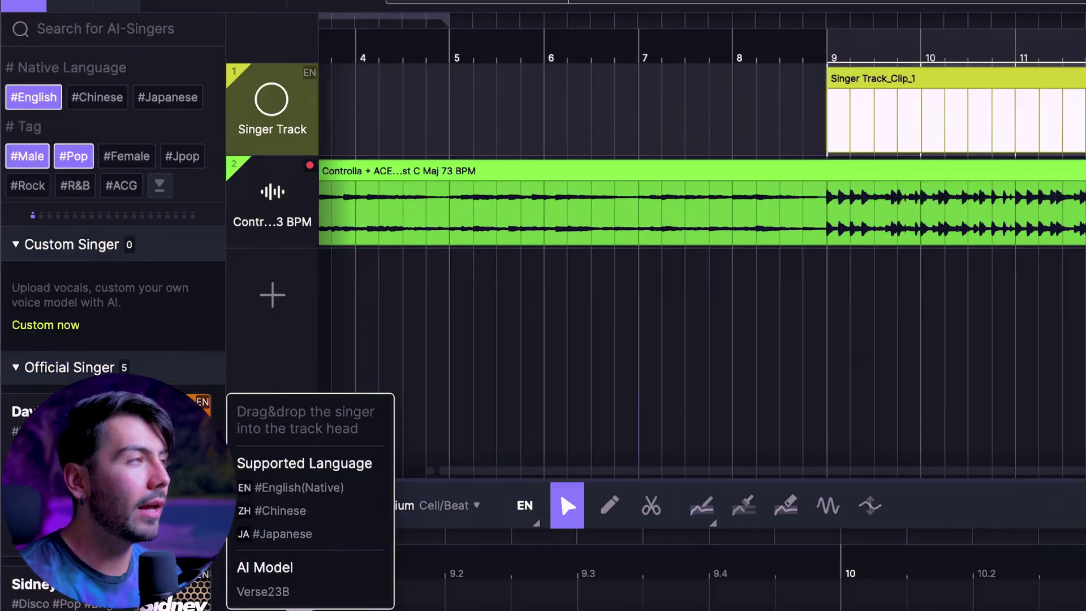
pyautogui.moveTo(130, 255); pyautogui.dragTo(283, 0)
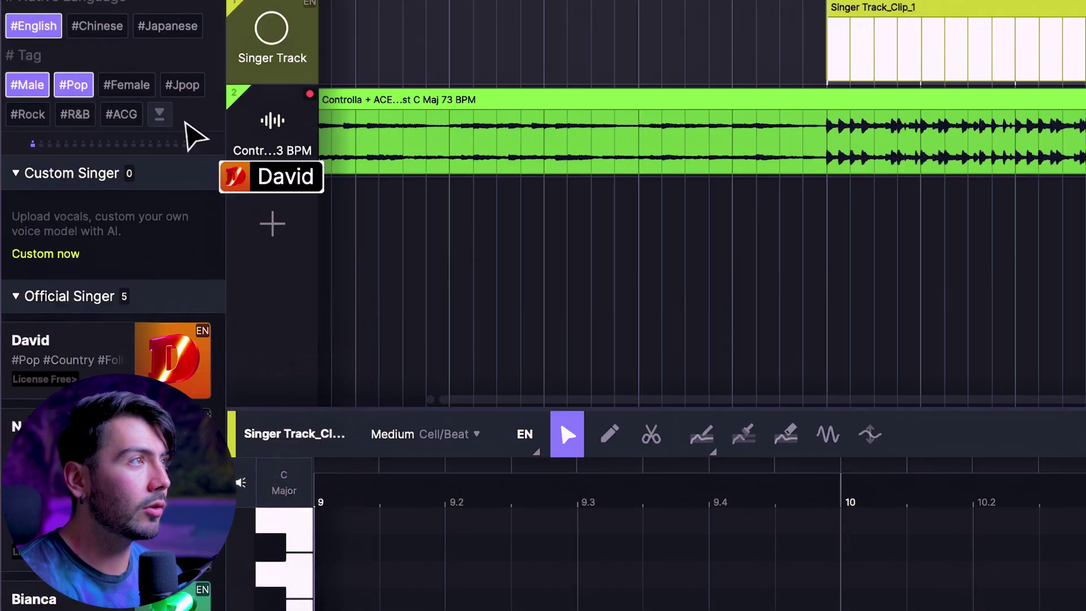
pyautogui.moveTo(281, 209); pyautogui.dragTo(272, 206)
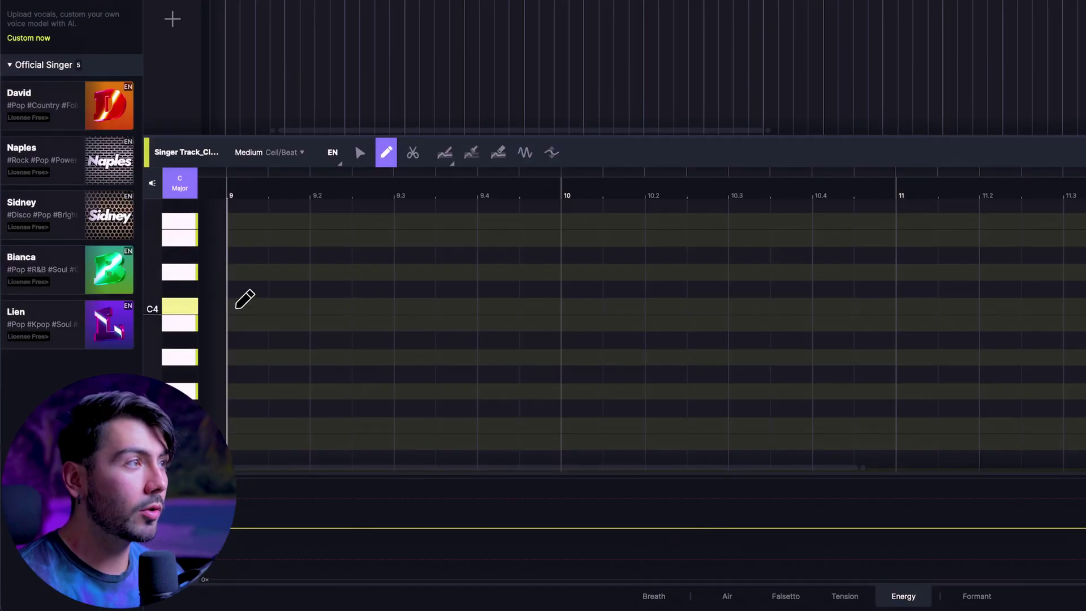
pyautogui.moveTo(229, 306); pyautogui.dragTo(309, 306)
# Step: Give the first note the lyric 'in', then draw an E4 note with the lyric 'the'
pyautogui.doubleClick(243, 308)
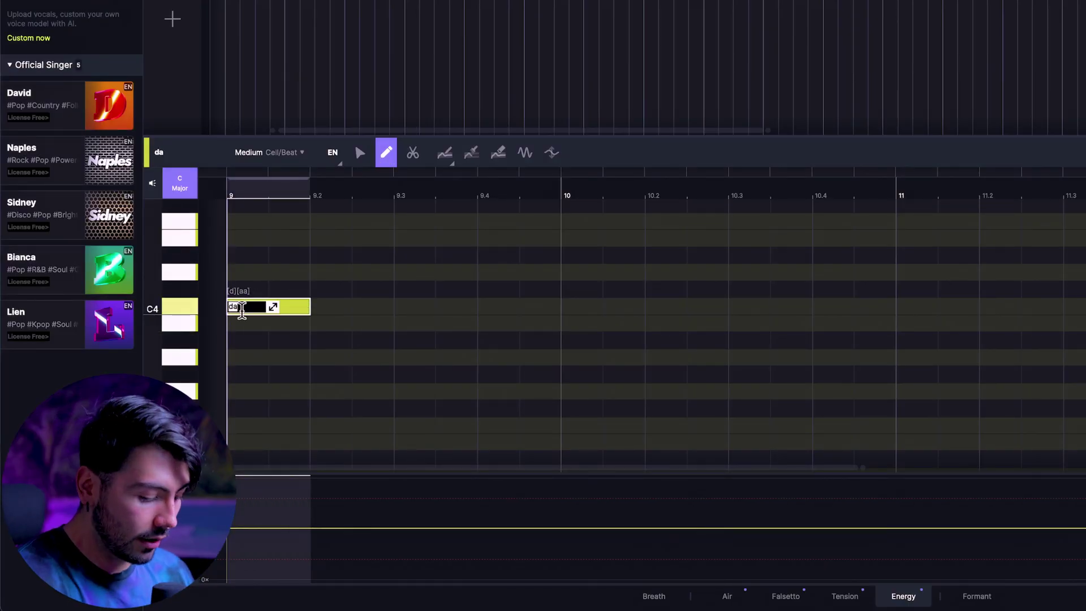
pyautogui.write('in')
pyautogui.press('Return')
pyautogui.moveTo(395, 238)
pyautogui.mouseDown()
pyautogui.moveTo(455, 238)
pyautogui.moveTo(498, 272)
pyautogui.mouseUp()
pyautogui.doubleClick(418, 238)
pyautogui.write('the')
pyautogui.press('Return')
pyautogui.doubleClick(487, 272)
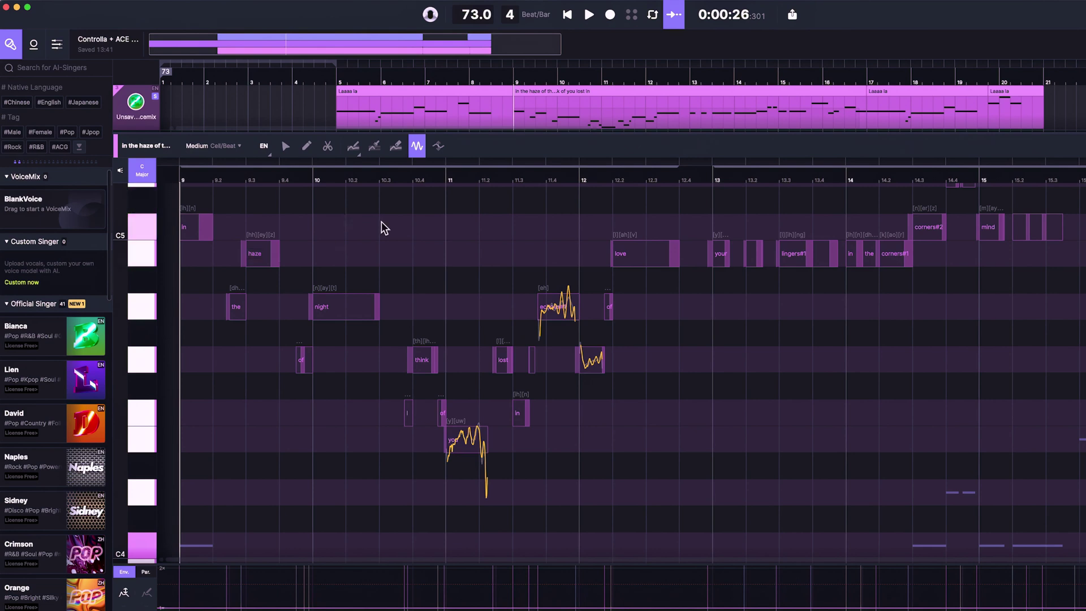
# Step: Play the melody so it renders, then choose the custom trained voice for swapping
pyautogui.scroll(2, 633, 212)
pyautogui.press('space')
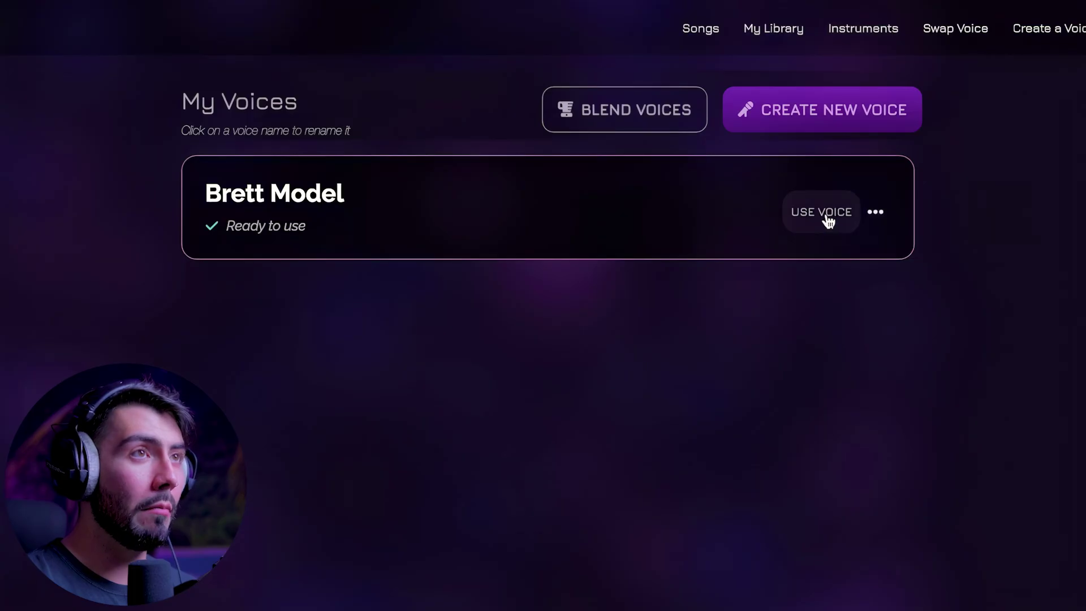
pyautogui.click(825, 213)
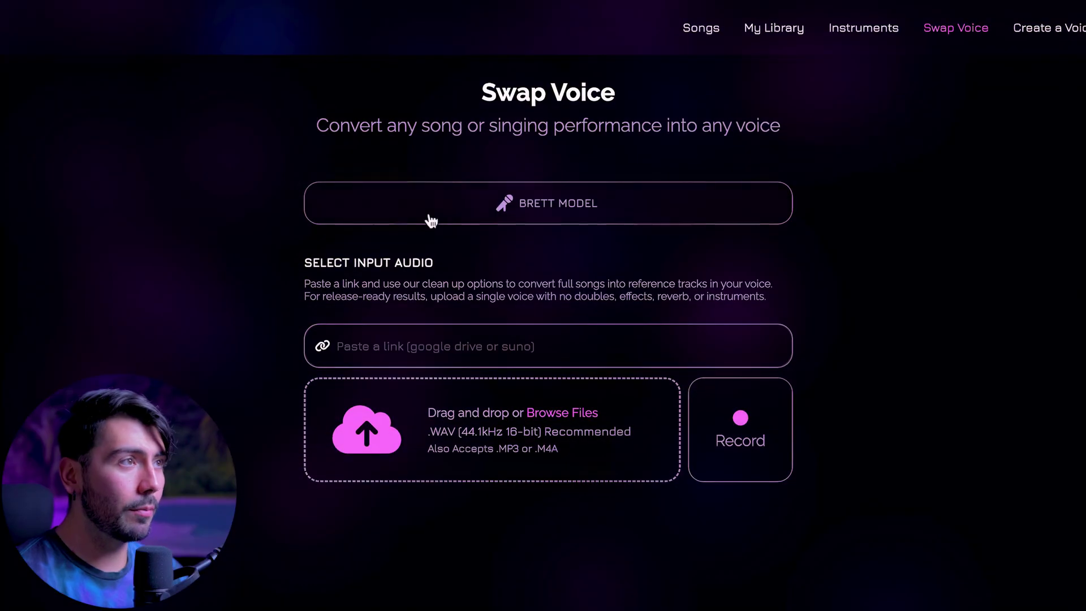
# Step: Upload ACE Studio Stems_0_Singer Track.wav, expand Advanced Settings, and start swapping to the custom voice
pyautogui.click(464, 417)
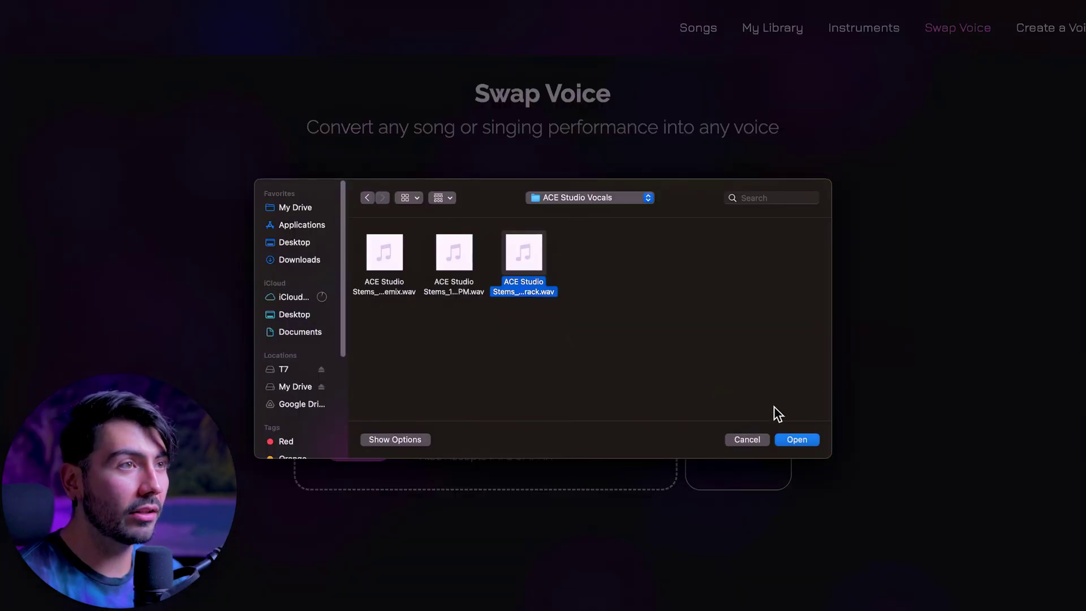
pyautogui.click(796, 440)
pyautogui.scroll(-5, 474, 137)
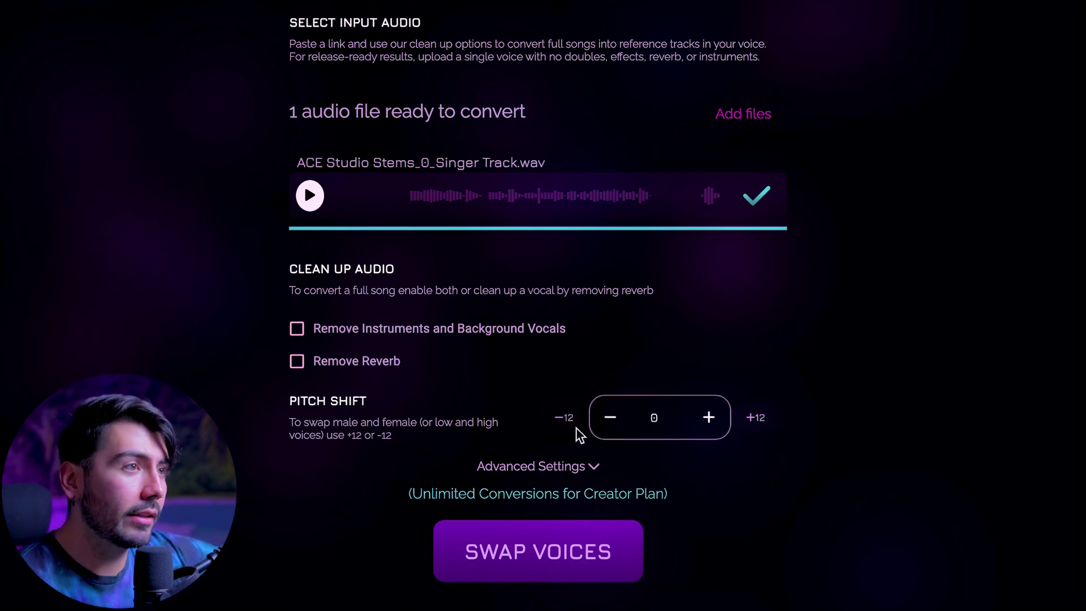
pyautogui.click(577, 466)
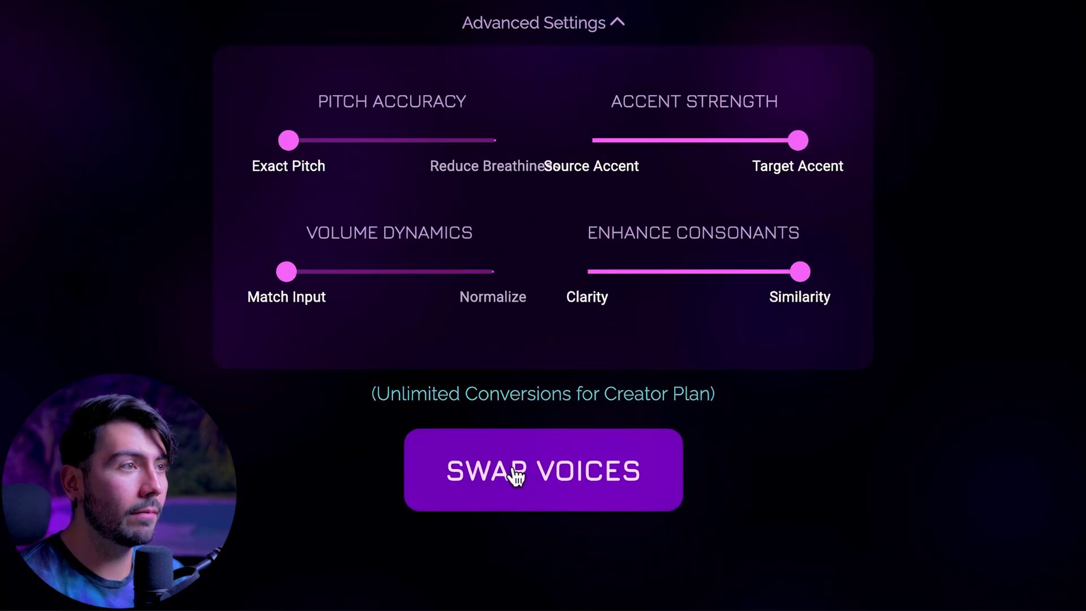
pyautogui.click(517, 554)
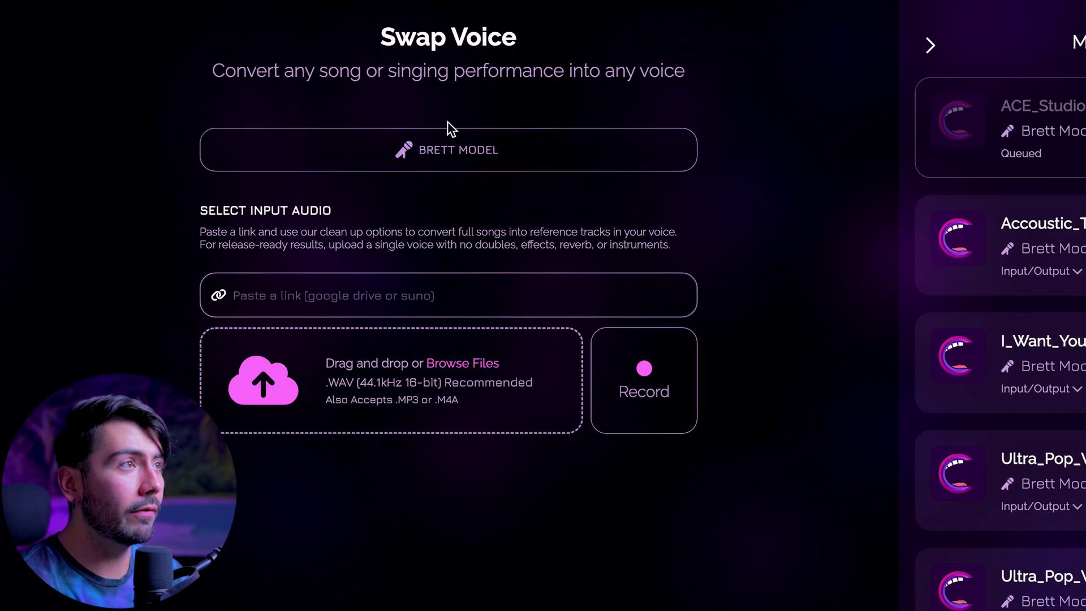
# Step: Pick the royalty-free Lola voice for the voicemix and preview the swapped Singer Track vocal
pyautogui.click(446, 148)
pyautogui.click(359, 131)
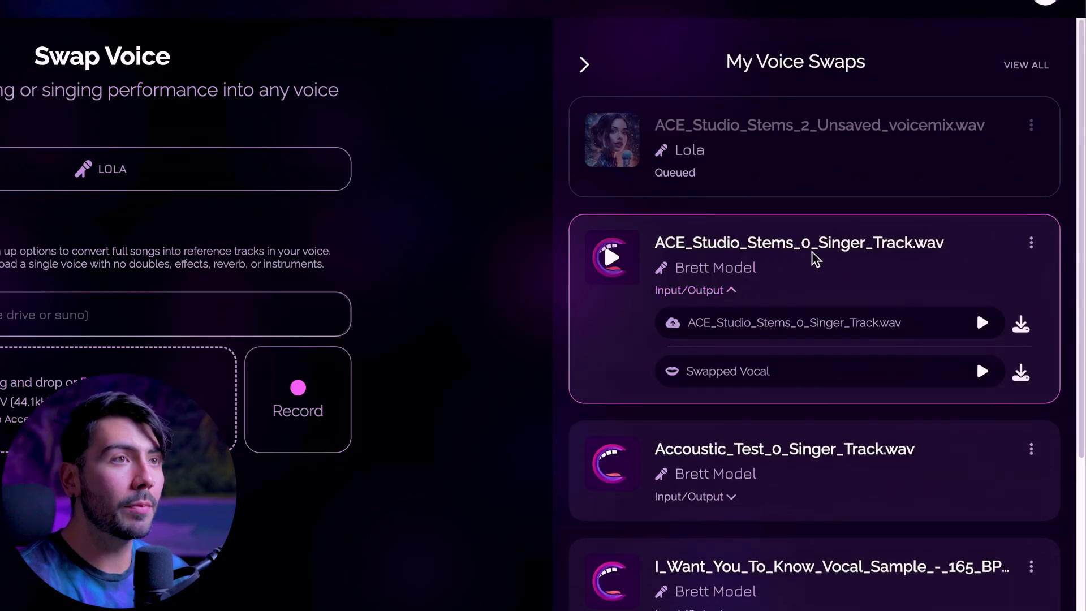
pyautogui.click(982, 359)
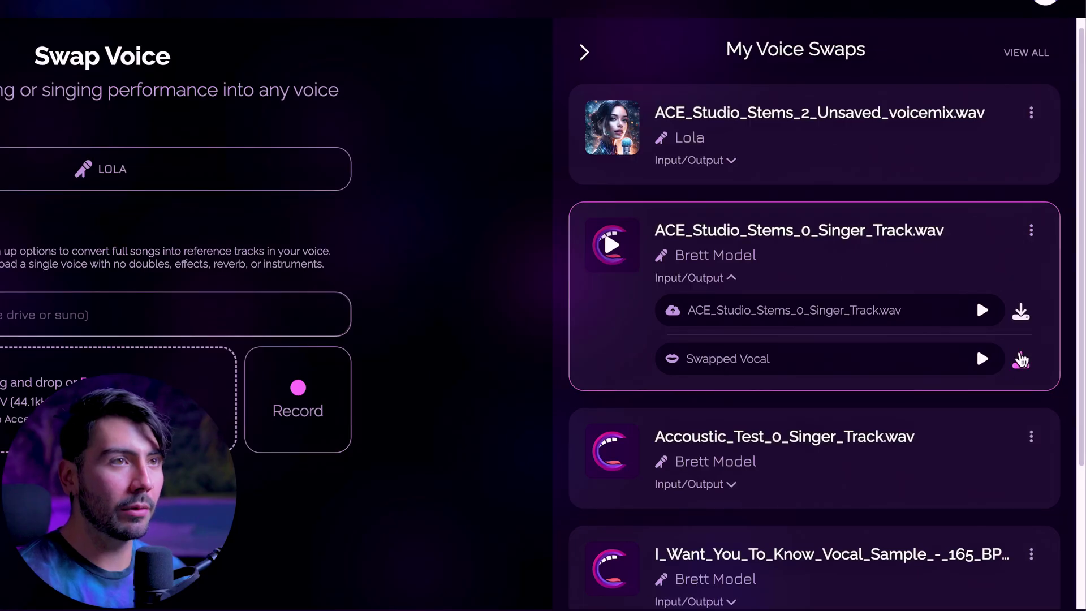
# Step: Download both swapped vocals: the Singer Track swap and the Lola voicemix swap
pyautogui.click(730, 160)
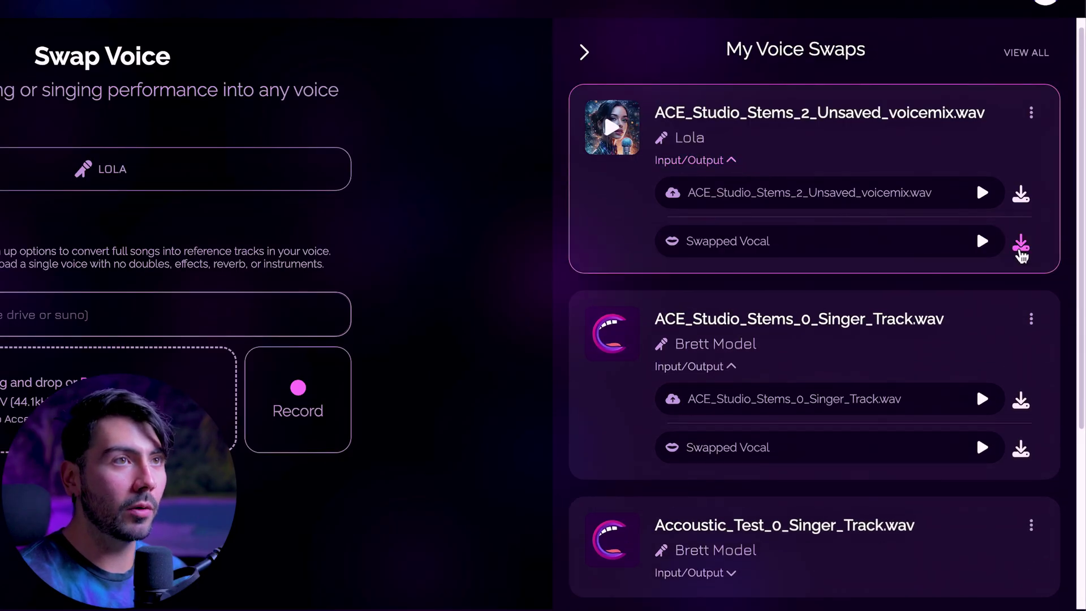
pyautogui.click(982, 241)
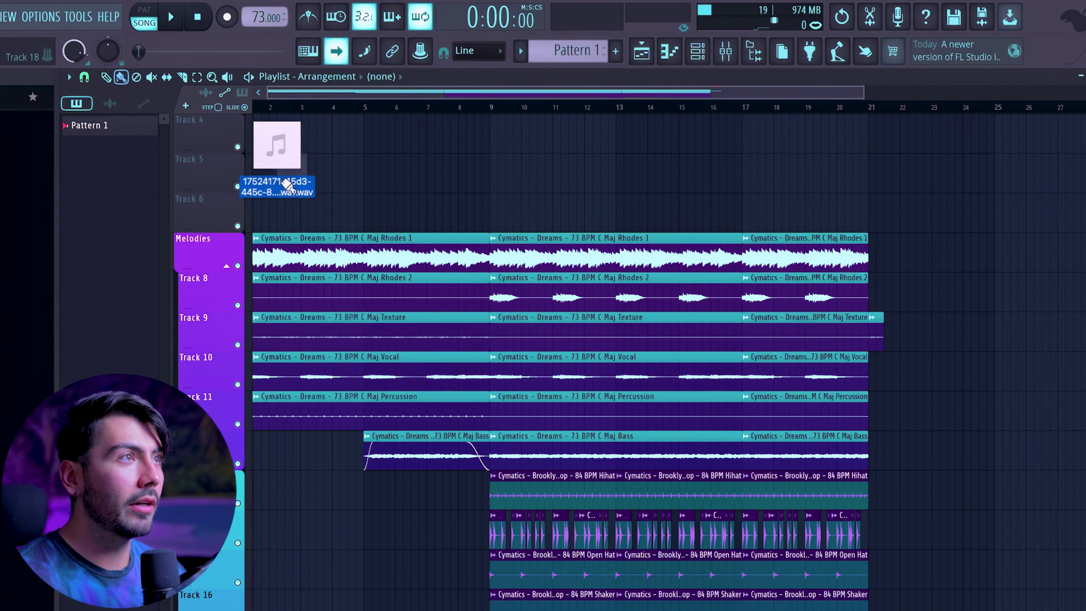
# Step: Drag the swapped Singer_Track.wav vocal onto Track 5 of the FL Studio playlist
pyautogui.moveTo(274, 176); pyautogui.dragTo(261, 198)
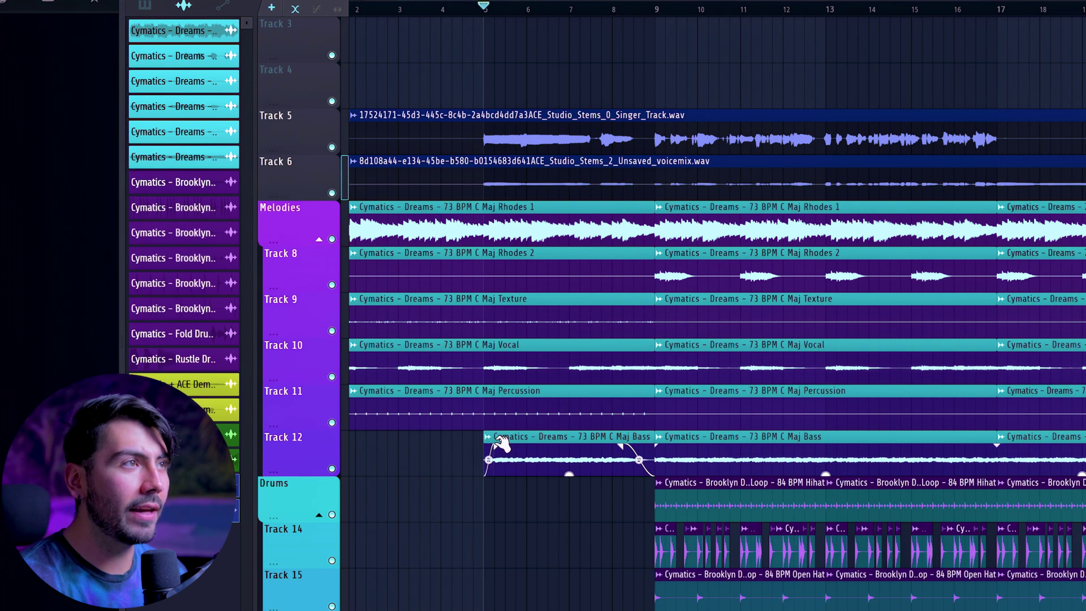
# Step: Trim the silent starts off both vocal clips and route the voicemix vocal to a mixer track
pyautogui.rightClick(453, 127)
pyautogui.rightClick(453, 177)
pyautogui.press('F6')
pyautogui.moveTo(530, 286); pyautogui.dragTo(529, 278)
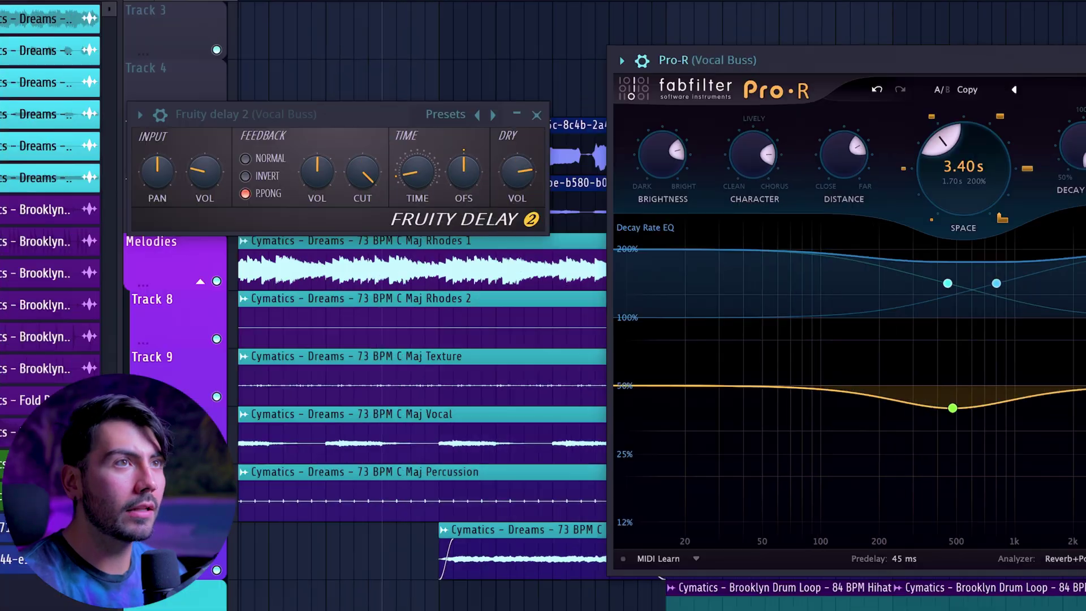
pyautogui.moveTo(932, 129)
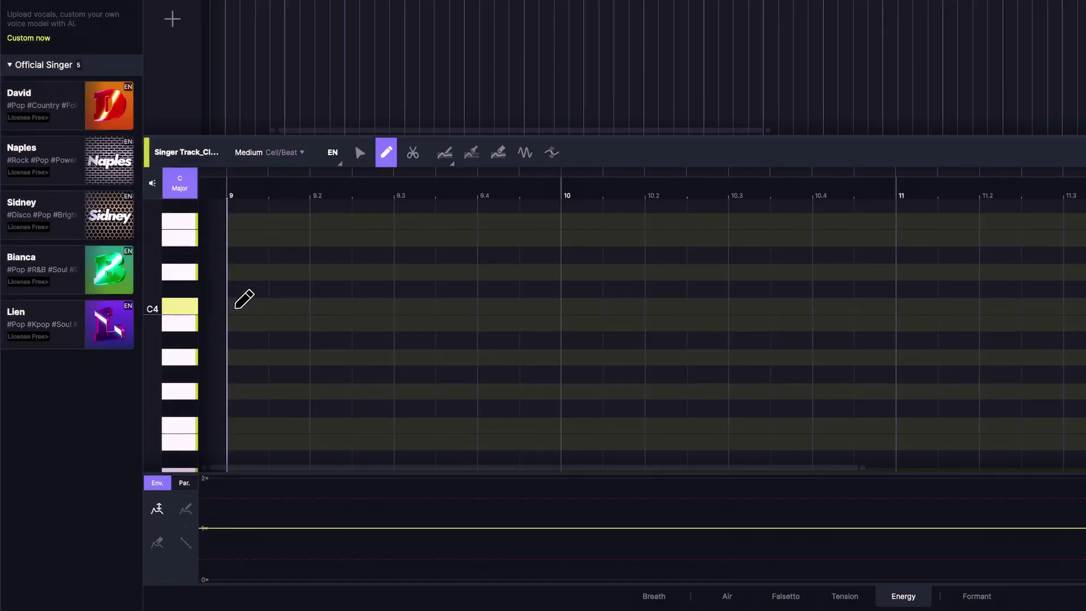
# Step: Draw a C4 note at beat 9 and give it the lyric 'in'
pyautogui.click(236, 306)
pyautogui.doubleClick(236, 306)
pyautogui.write('in')
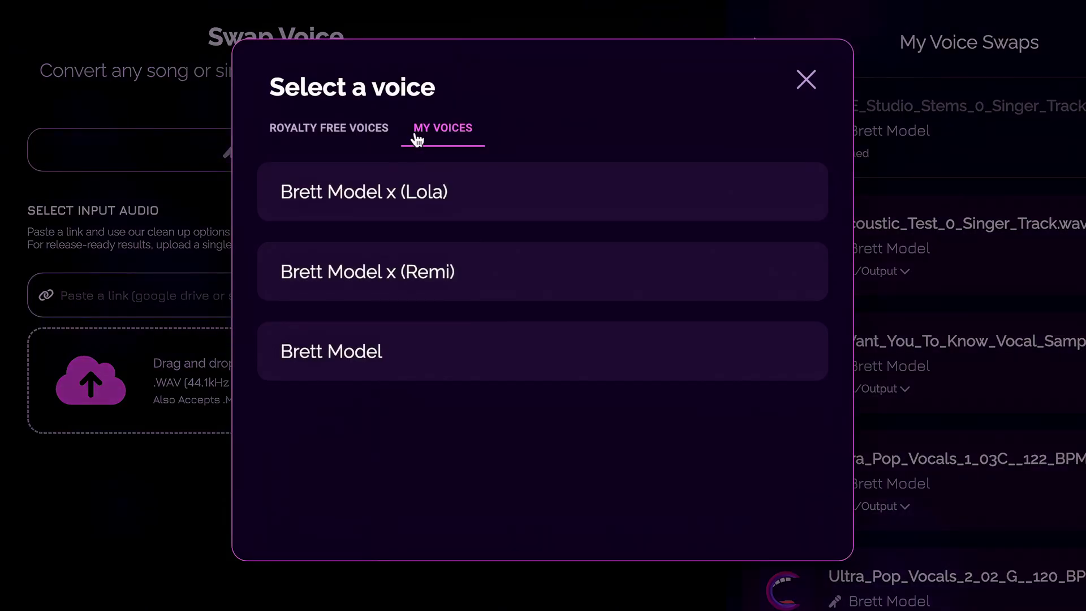
# Step: Switch the voice picker to Royalty Free Voices, listing Lola, Remi and Scott
pyautogui.click(359, 130)
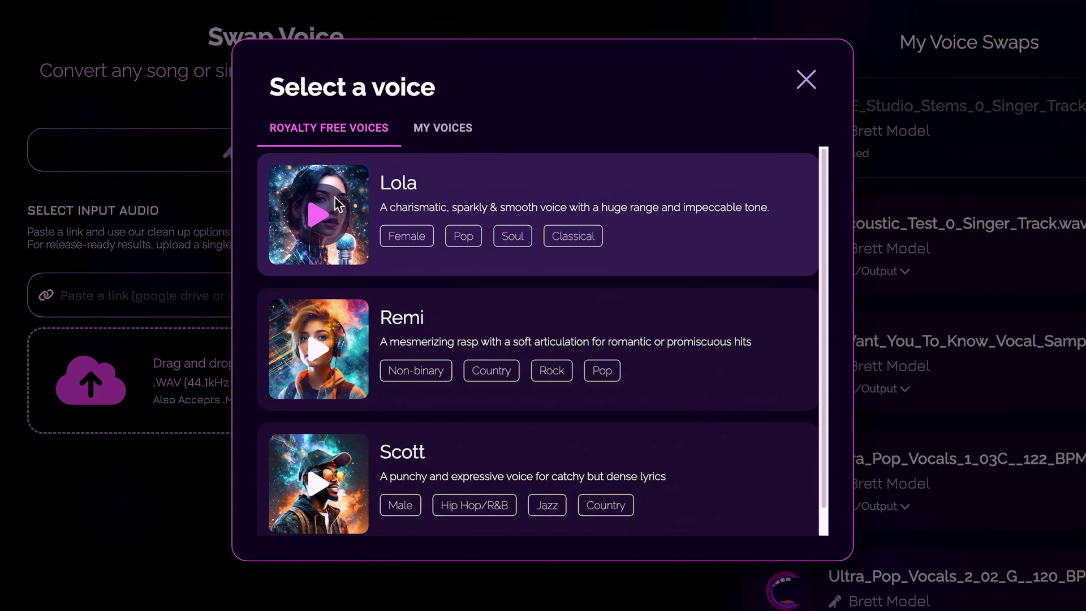